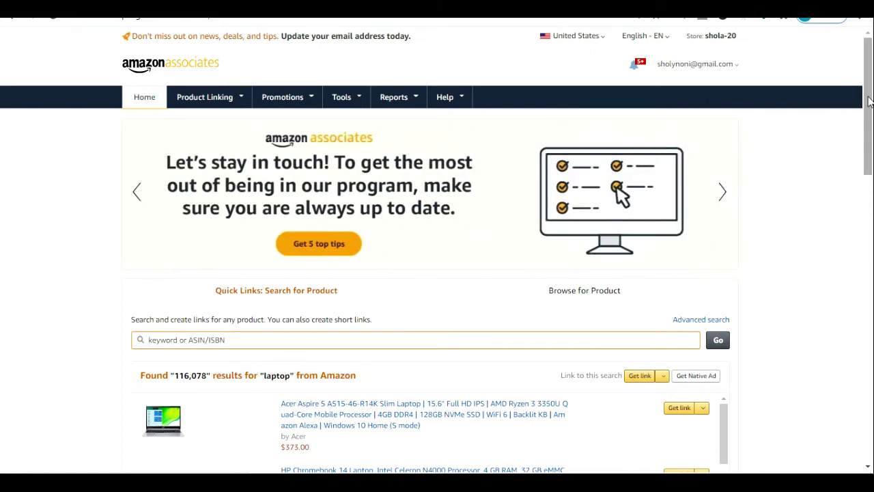
Search Amazon Associates Quick Links for 'iphone'
scroll(869, 93, down, 1)
scroll(870, 89, up, 1)
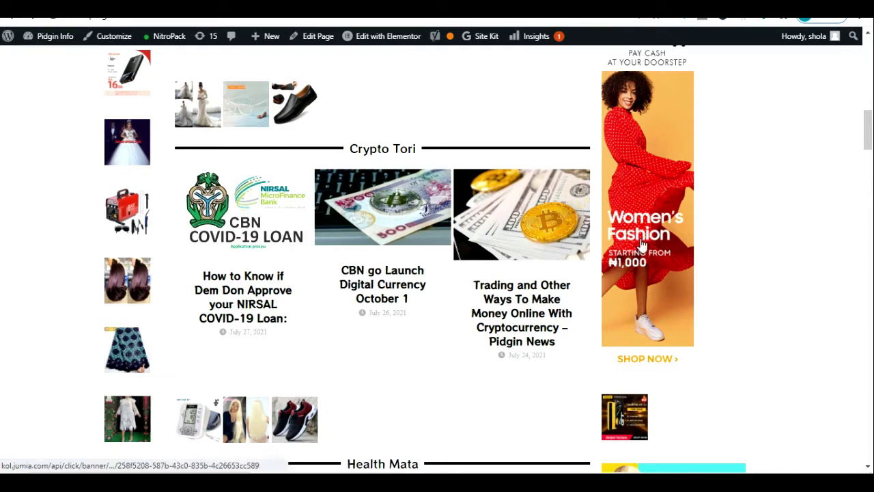
click(646, 7)
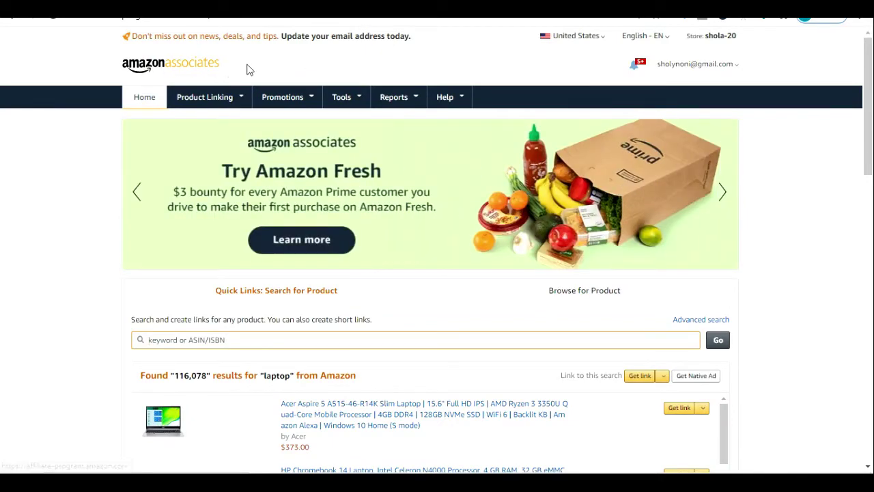
click(226, 332)
text(iphone)
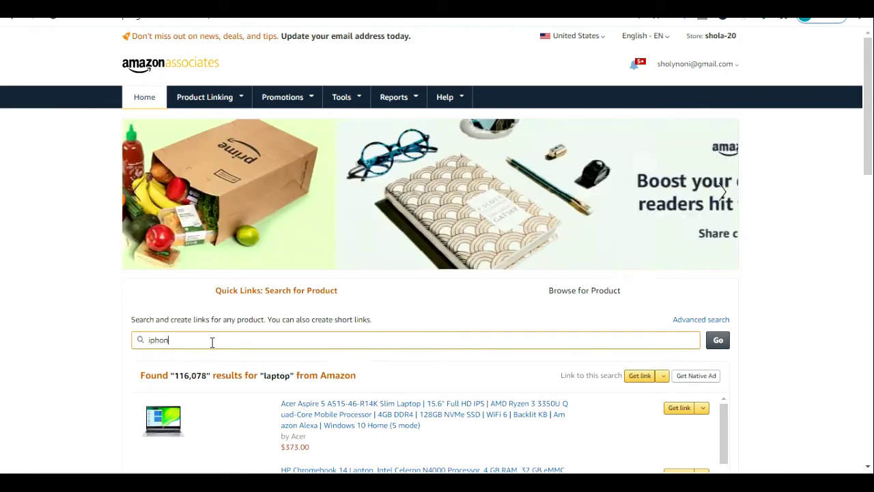
click(716, 342)
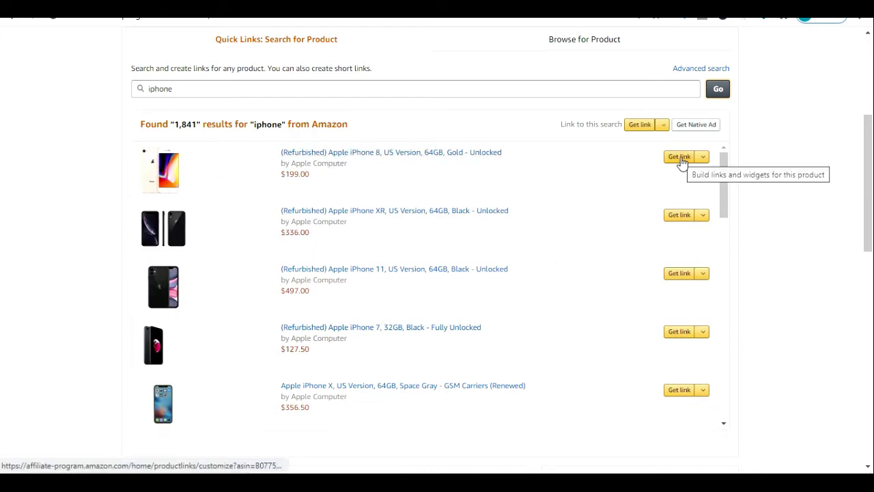
Open the link builder for the refurbished Apple iPhone 8, 64GB, Gold
click(683, 162)
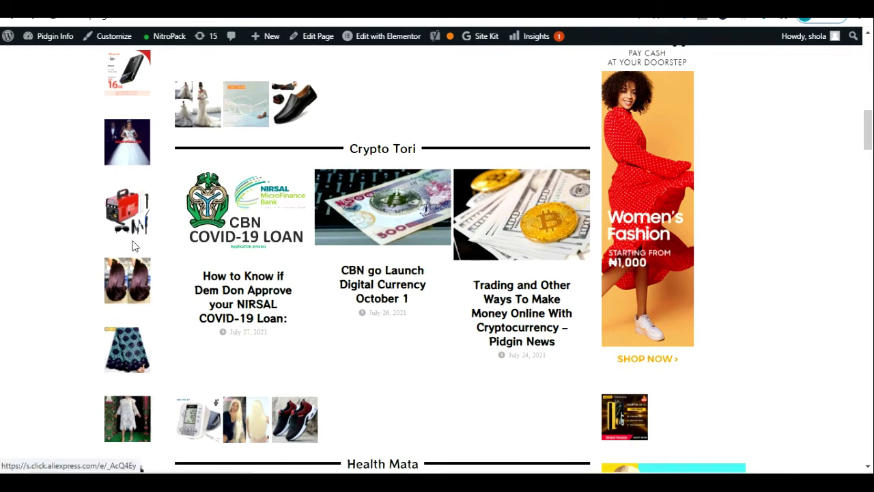
mouse_move(388, 36)
key(ctrl+Tab)
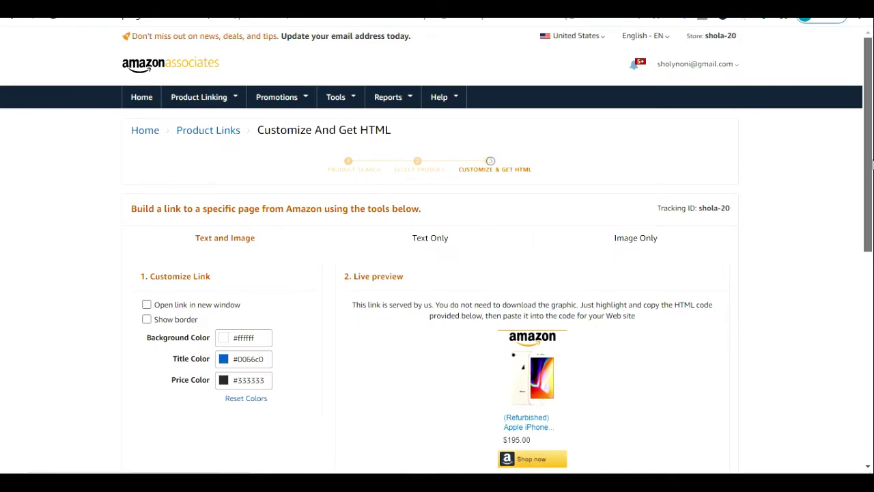
Compare the Image Only and Text and Image HTML codes for the iPhone 8 link
scroll(869, 198, down, 1)
scroll(871, 198, down, 3)
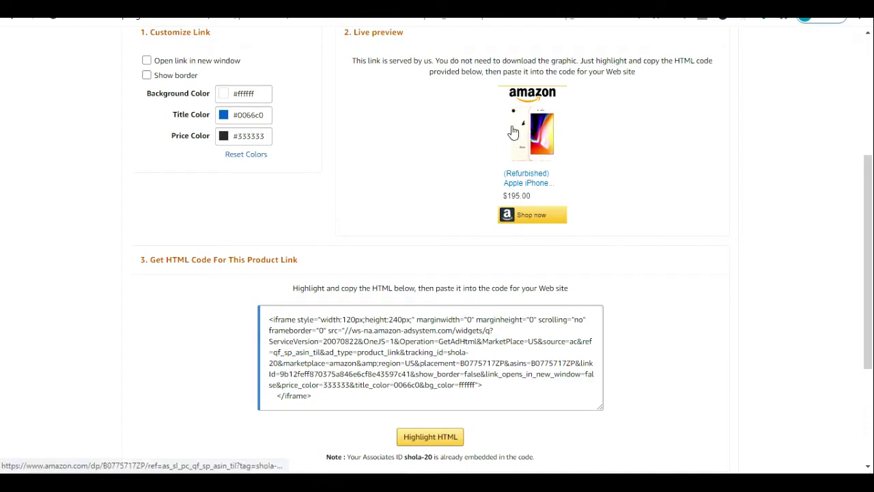
drag(871, 205, 871, 139)
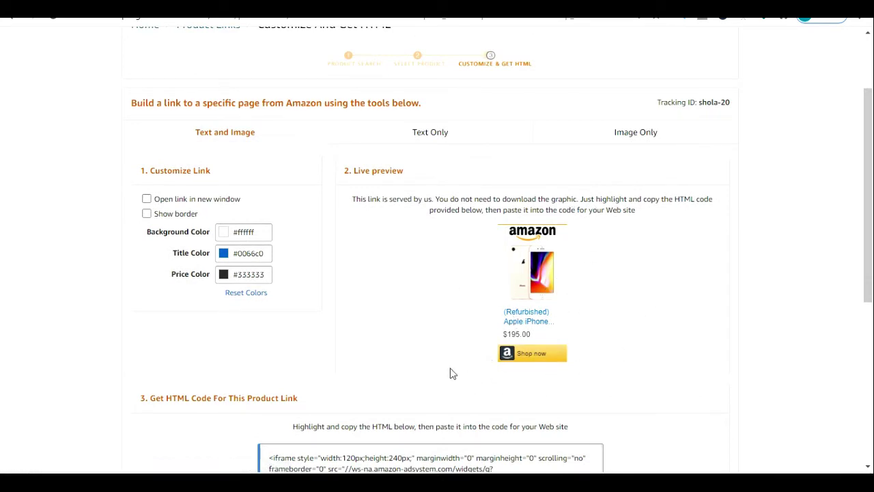
click(448, 455)
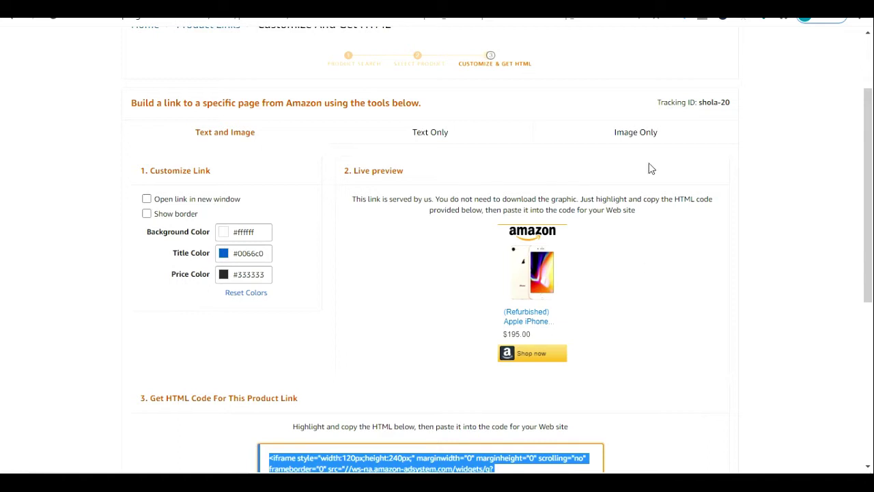
click(635, 137)
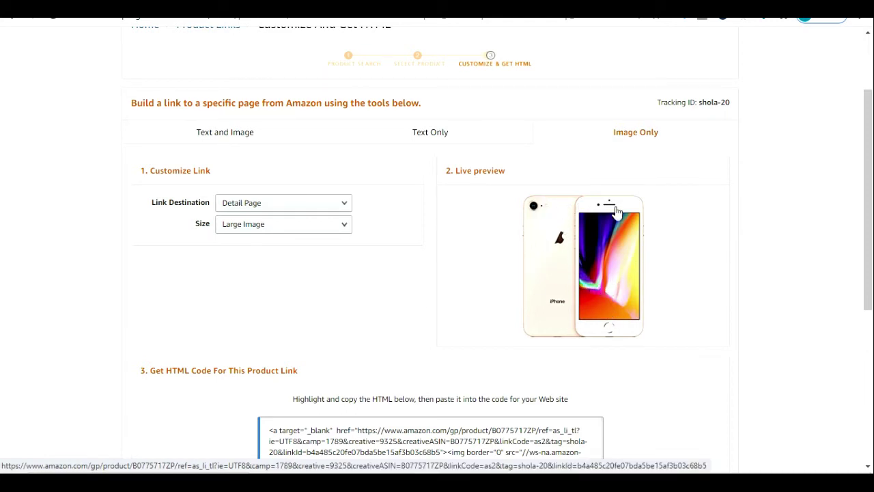
click(475, 432)
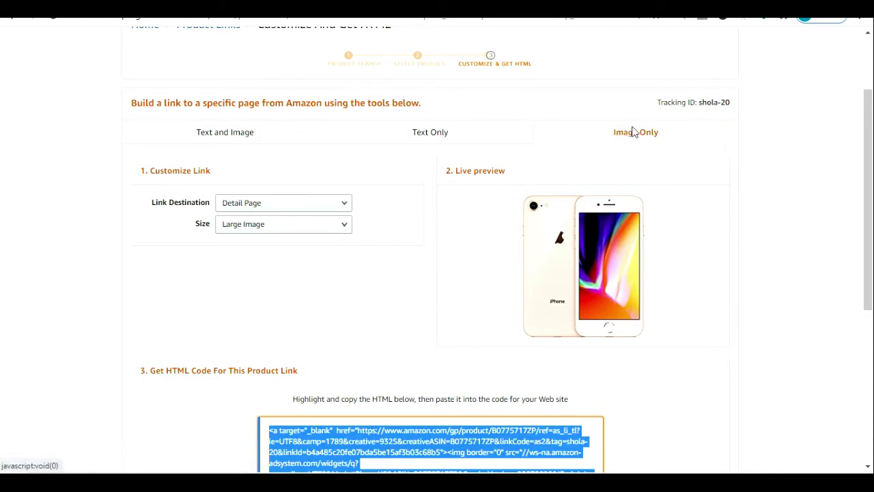
click(201, 135)
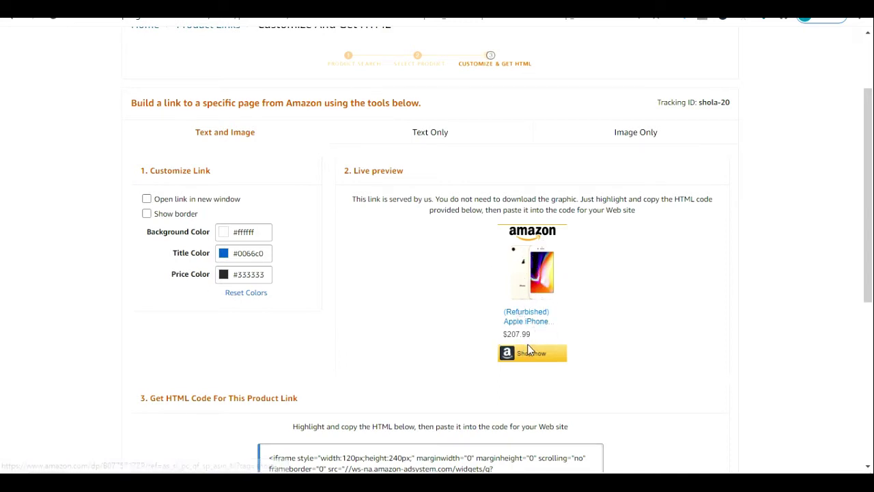
click(633, 135)
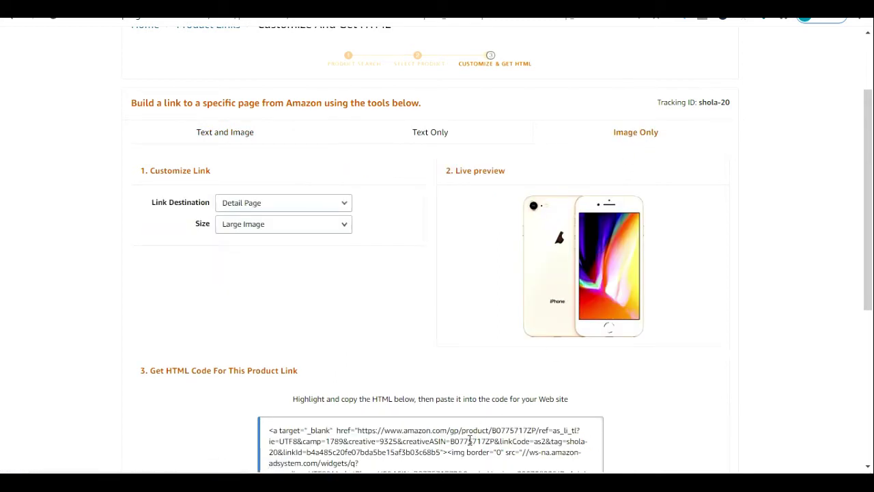
click(235, 137)
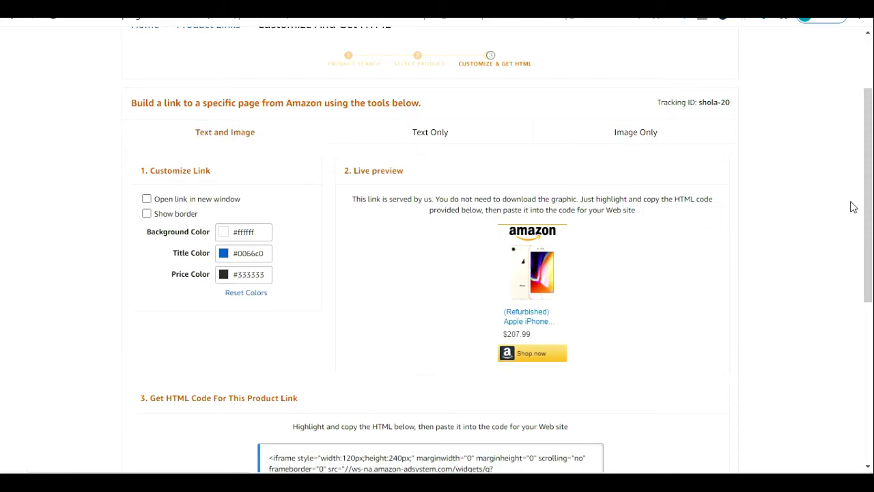
Copy the Text and Image iframe HTML and return to the WordPress site
drag(869, 203, 870, 258)
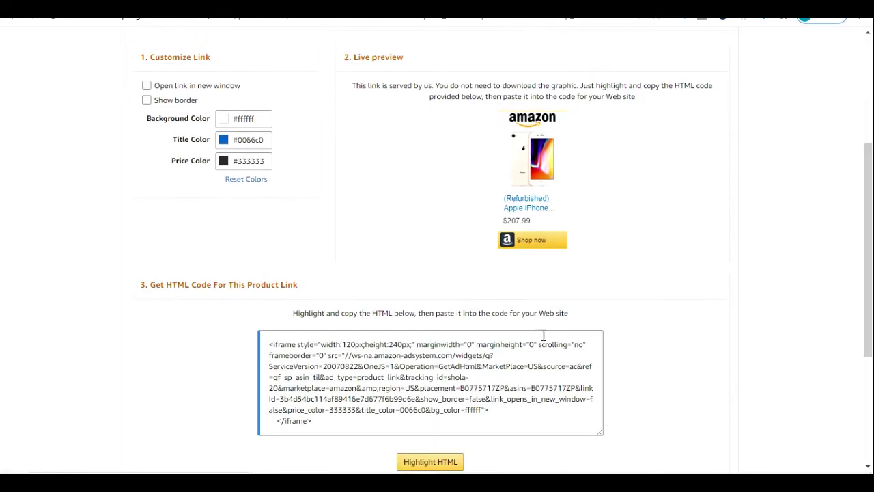
click(428, 360)
right_click(428, 362)
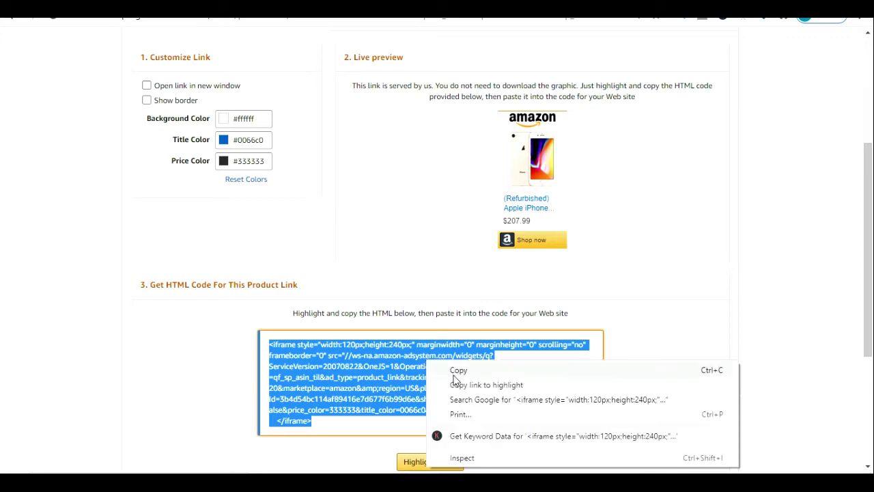
click(458, 371)
key(ctrl+Tab)
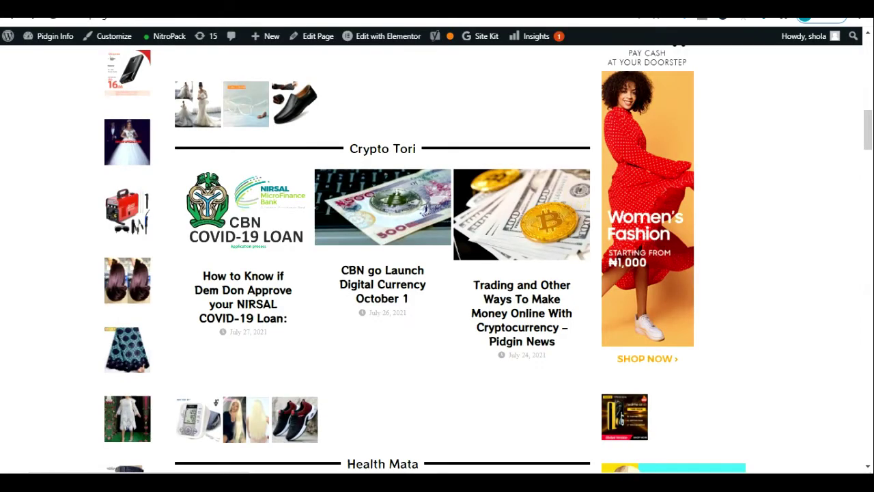
Launch Edit with Elementor on the Pidgin Info homepage from the admin bar
mouse_move(361, 49)
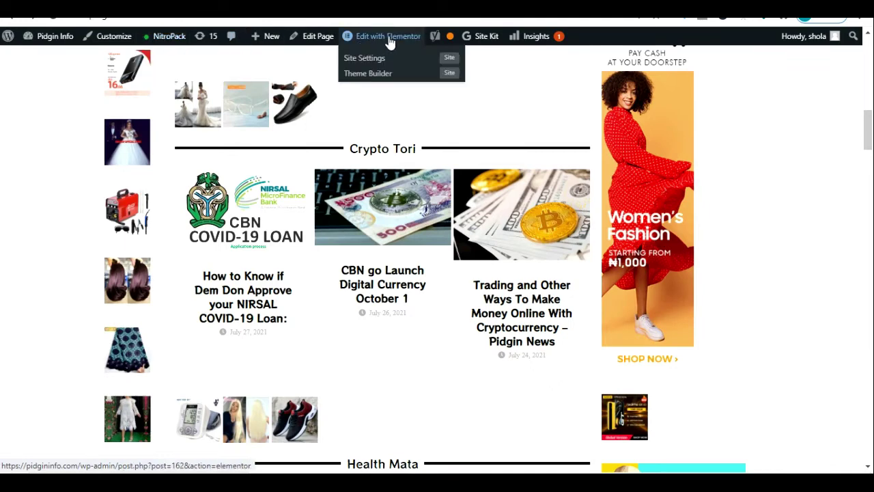
click(390, 42)
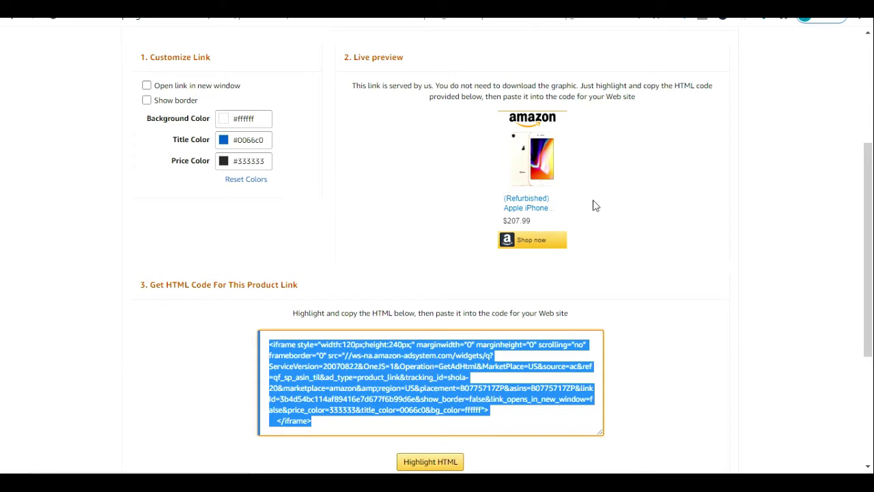
scroll(860, 253, up, 2)
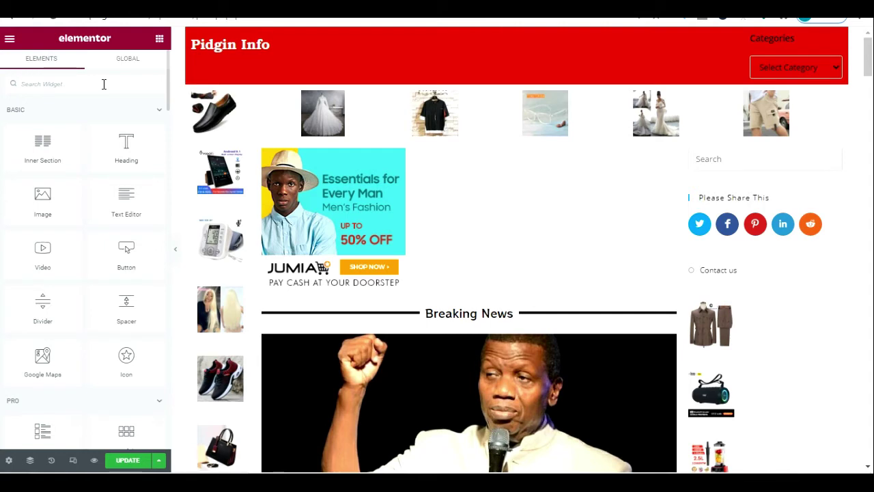
Drop a Custom HTML widget above the Jumia banner and paste the Amazon iPhone ad code
text(html)
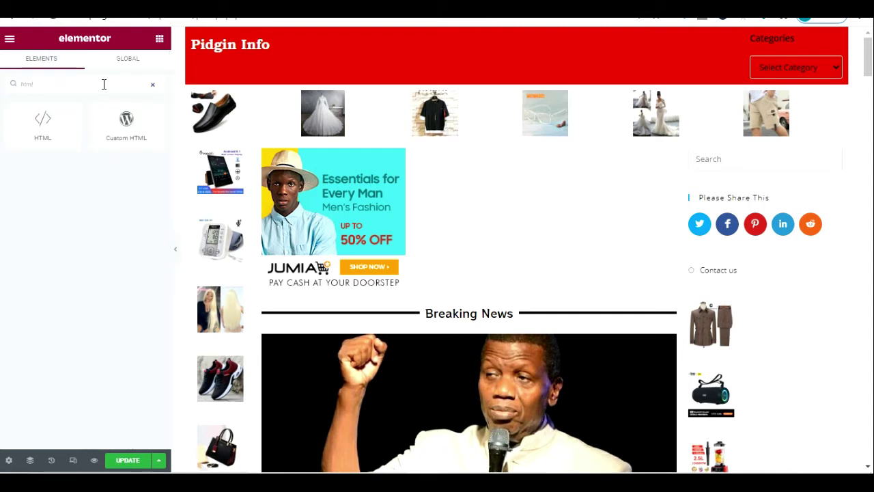
drag(120, 128, 355, 164)
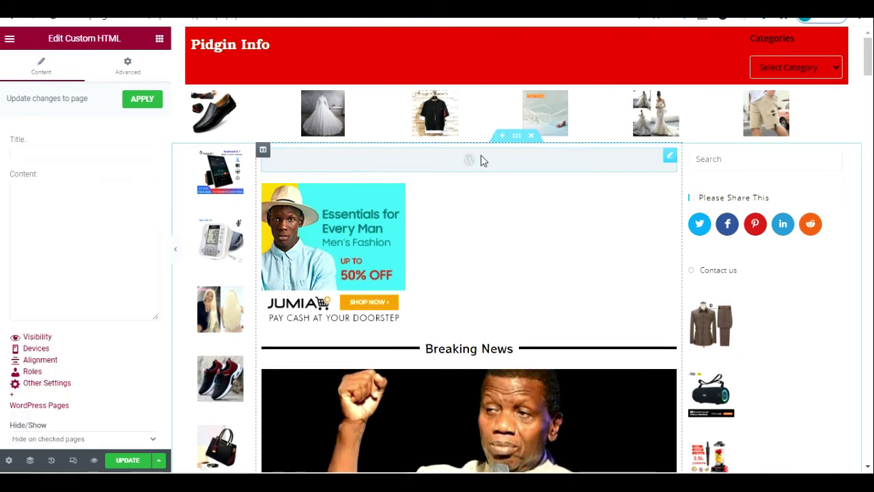
click(77, 247)
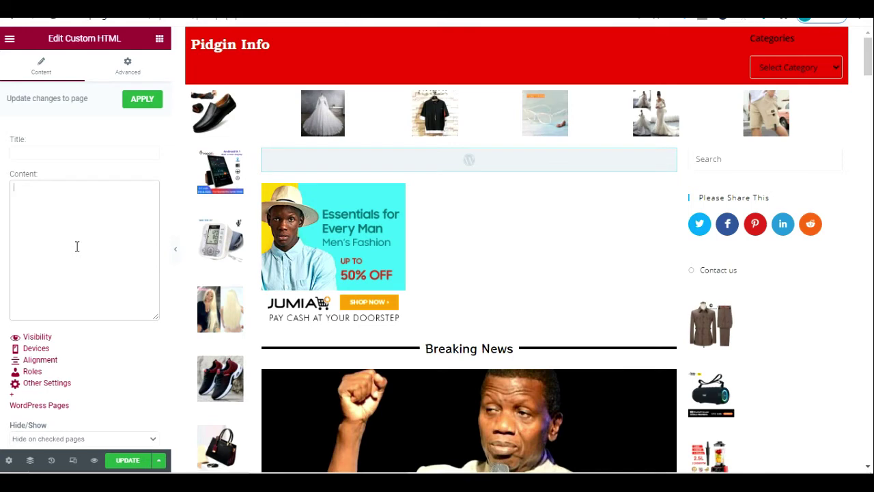
key(ctrl+v)
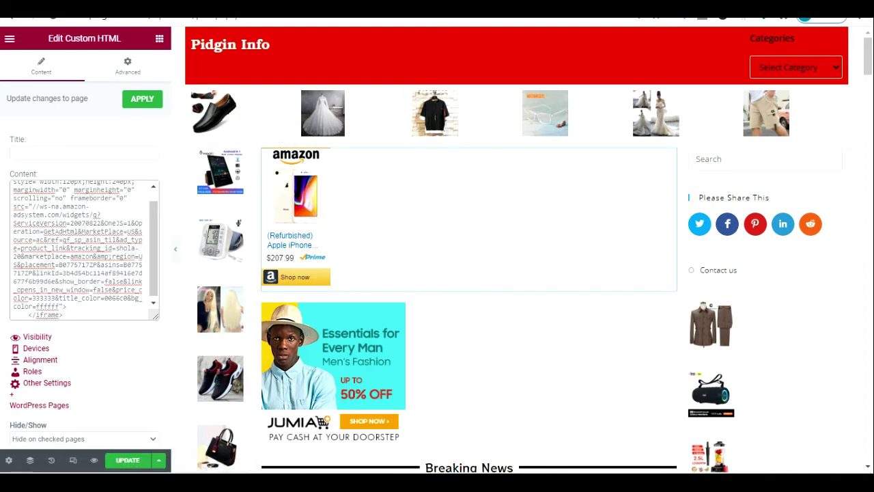
key(ctrl+Tab)
Copy the Image Only HTML code for the iPhone 8 link
click(647, 124)
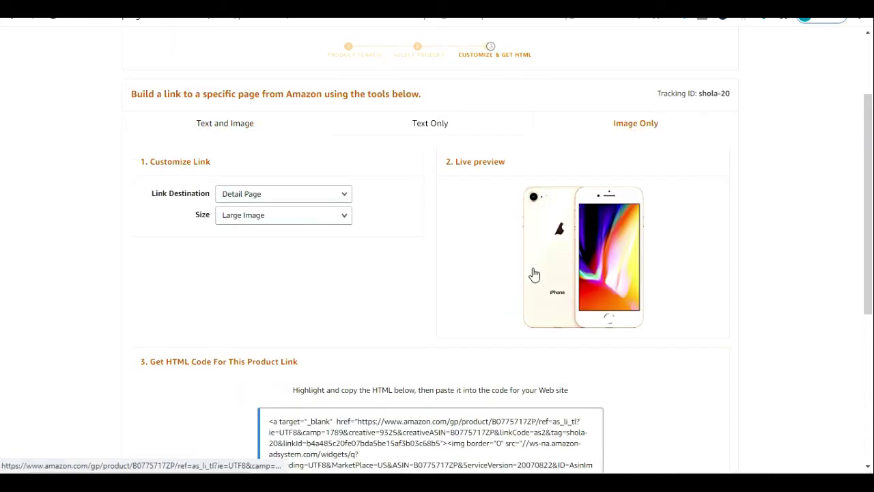
click(402, 427)
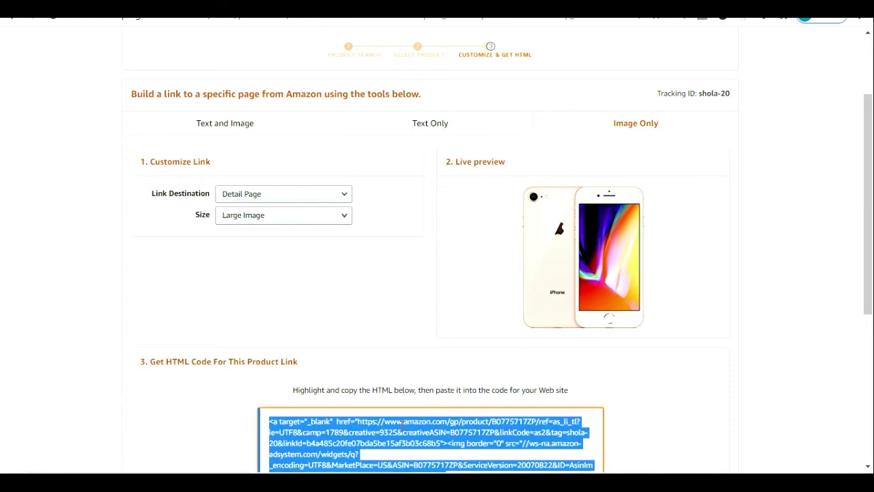
right_click(414, 424)
click(462, 330)
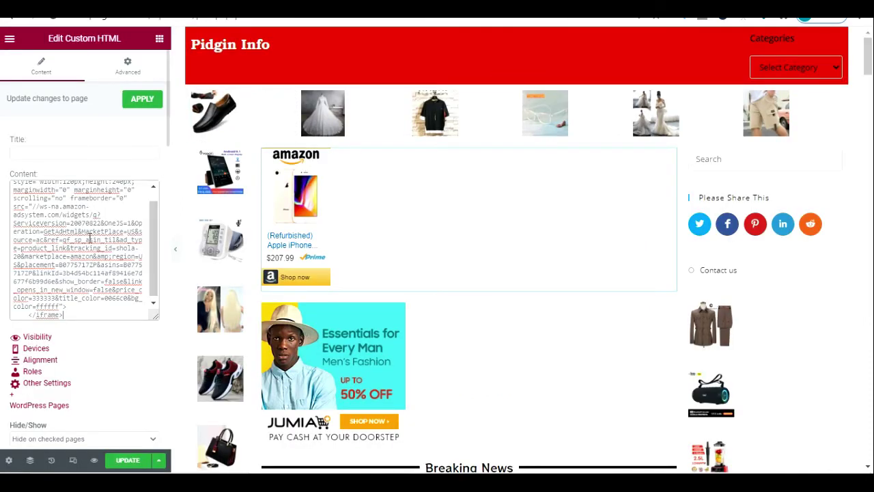
Replace the block's iframe code with the image-only link code, apply it, and add a new line
key(ctrl+a)
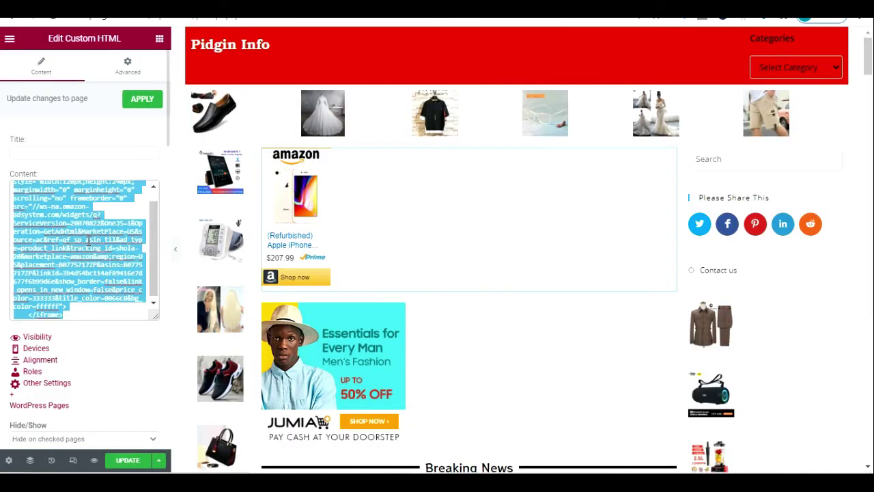
key(Delete)
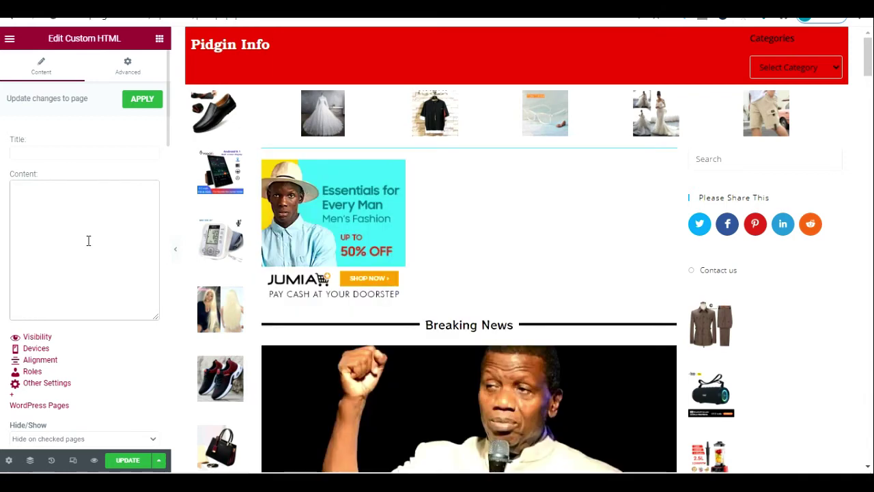
key(ctrl+v)
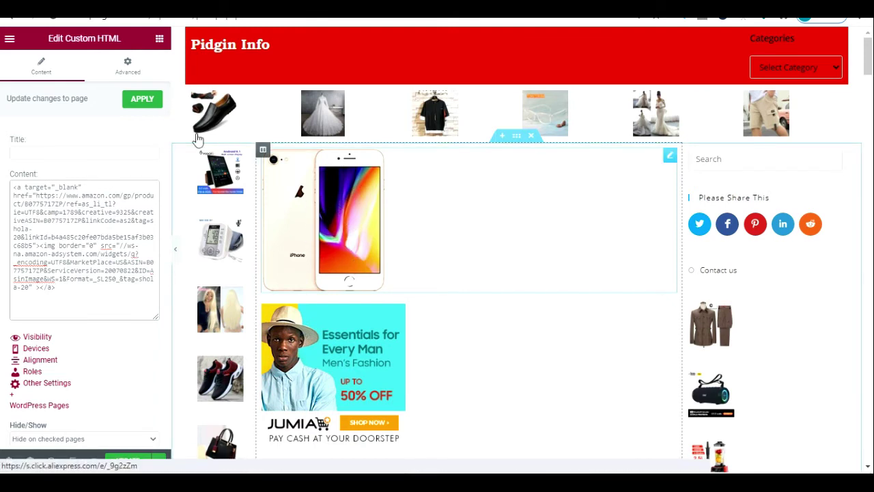
click(143, 100)
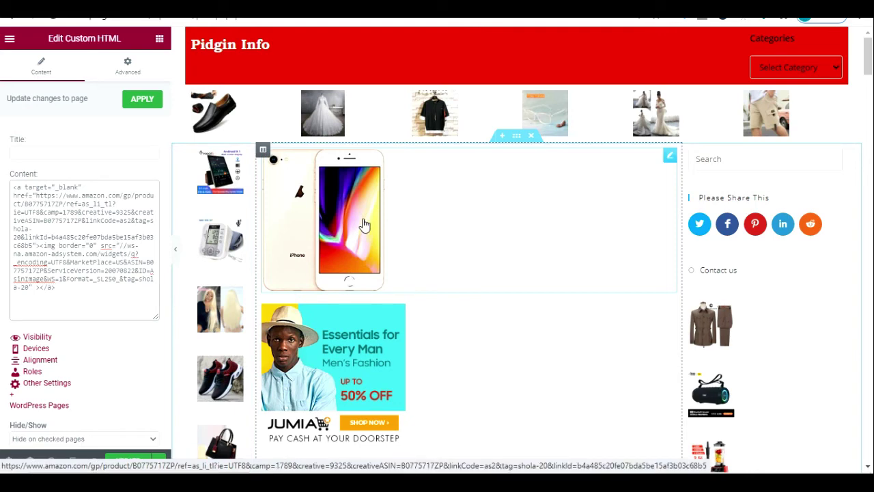
click(92, 293)
key(Return)
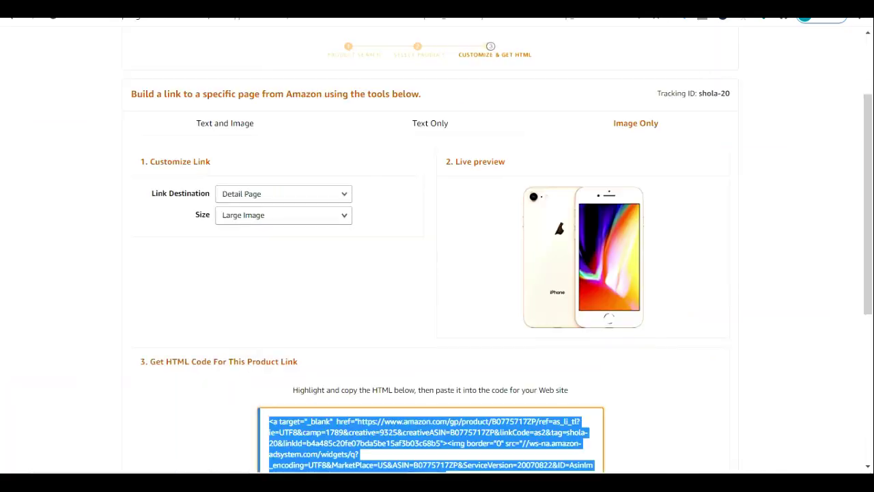
Copy the Text and Image iframe code for the iPhone 8 and return to Elementor
click(244, 124)
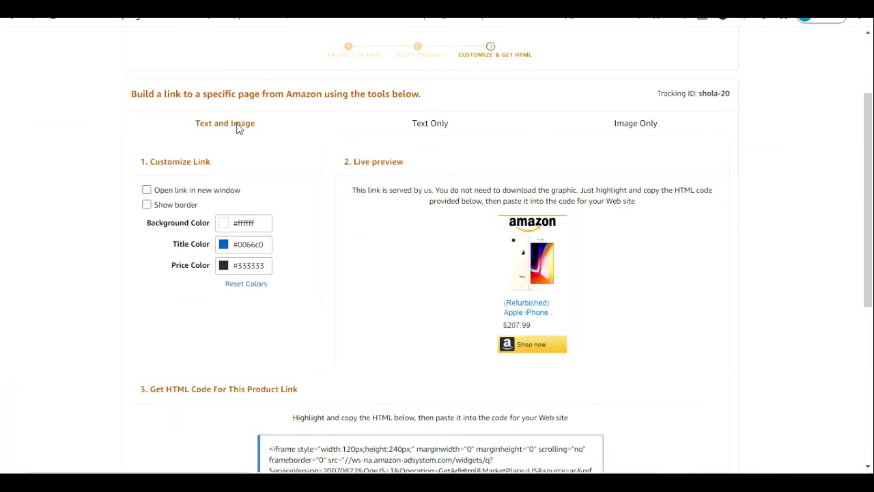
click(387, 451)
right_click(397, 448)
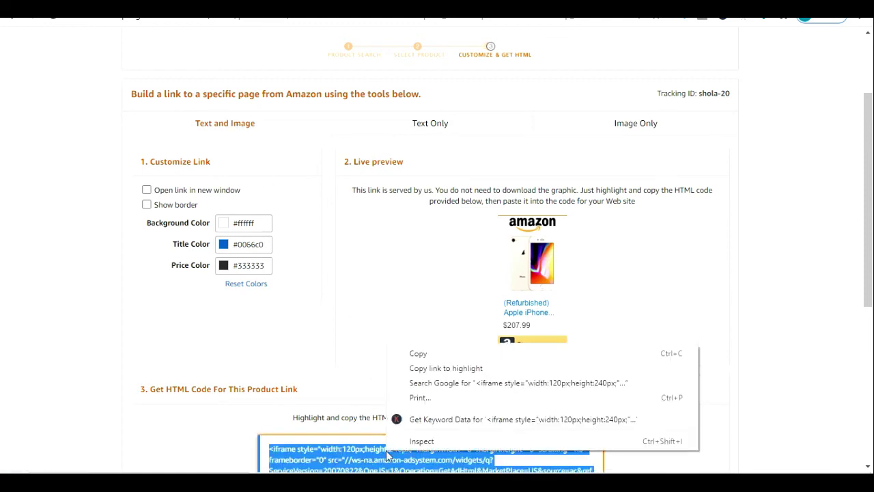
click(414, 353)
key(ctrl+Tab)
drag(156, 226, 158, 250)
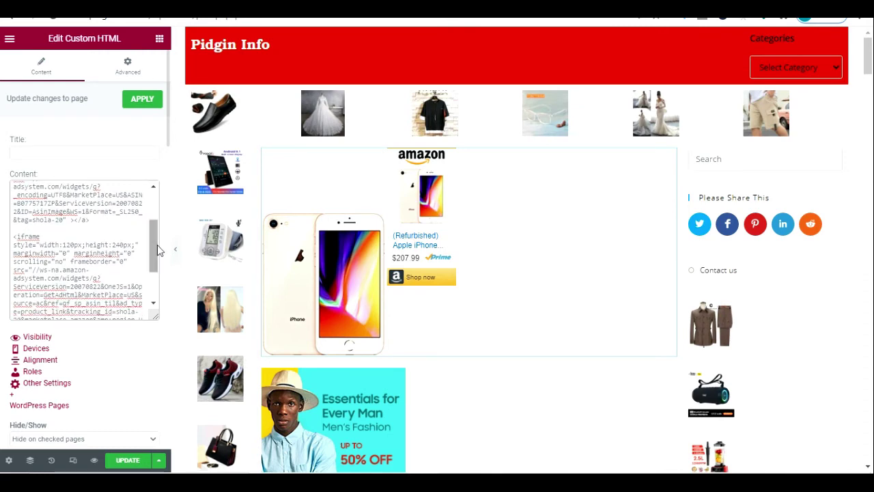
Add blank lines before the iframe code, separating it from the image-link code
click(105, 227)
key(Return)
key(Return)
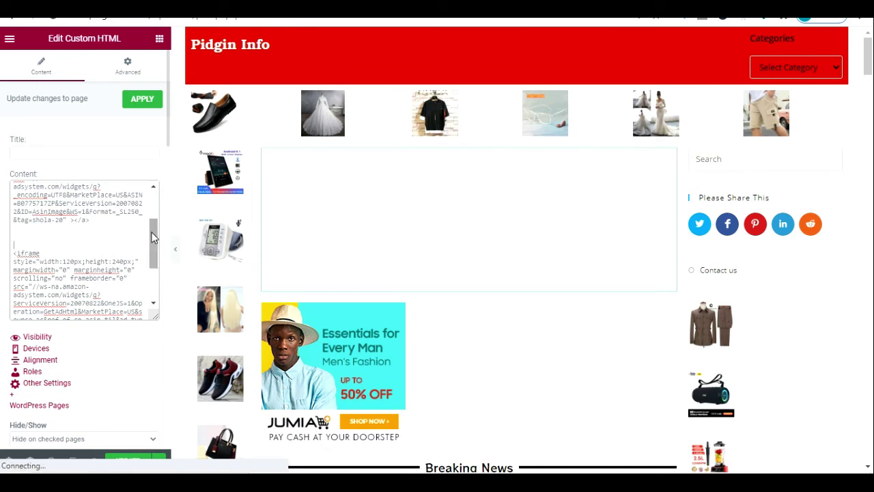
drag(153, 238, 159, 208)
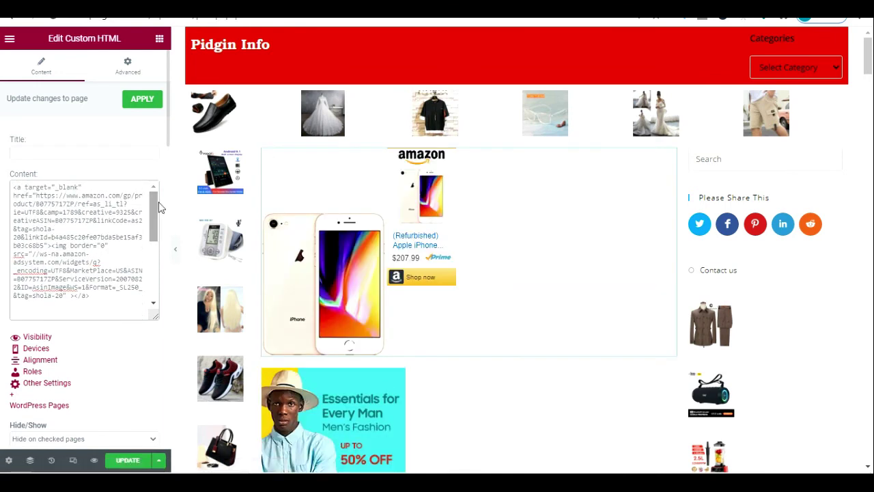